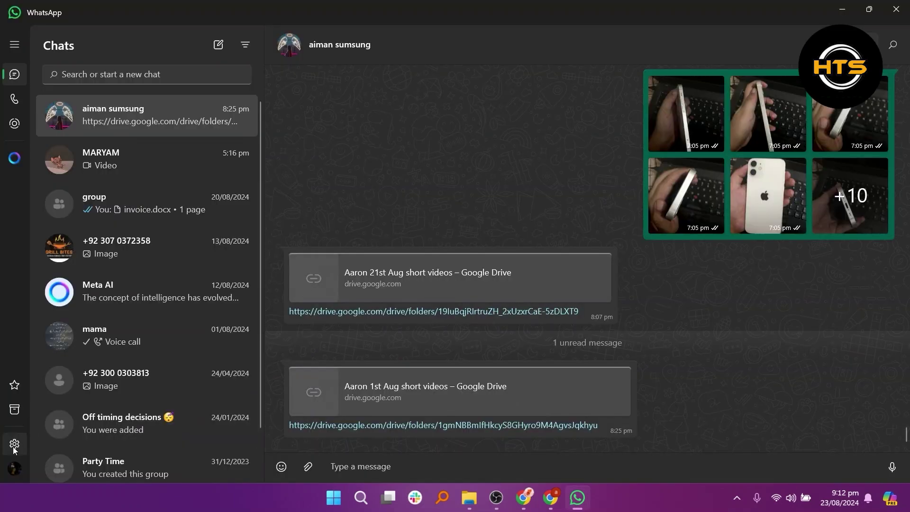
Step: Log out of WhatsApp from the Profile page in its settings
click(13, 441)
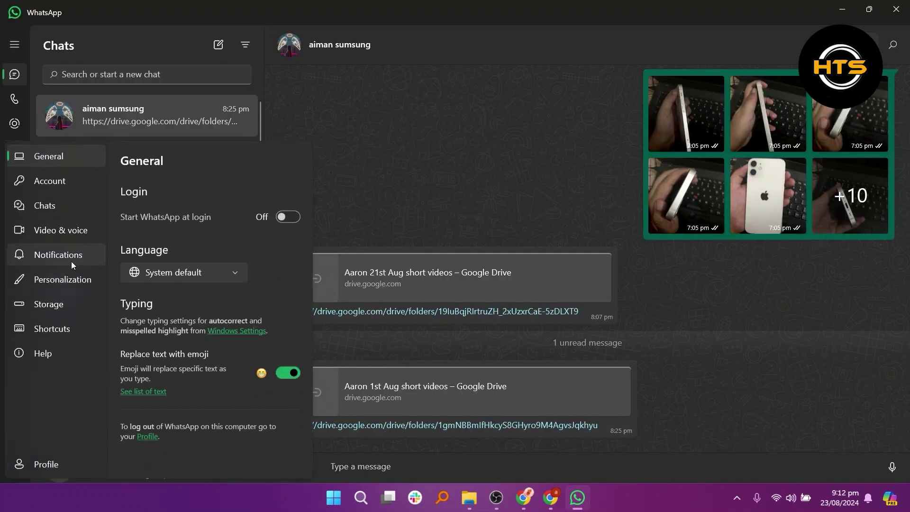
click(55, 464)
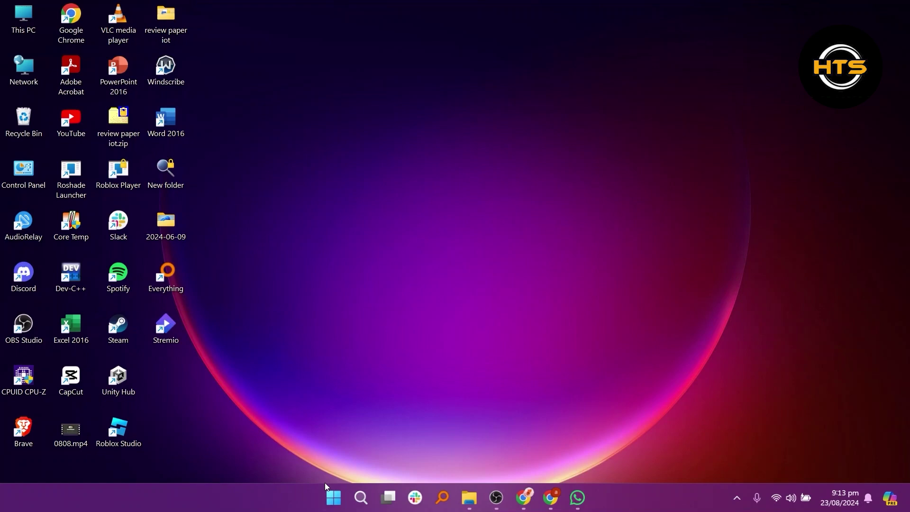
Step: Go to the Installed apps list under Apps in Windows Settings
click(328, 499)
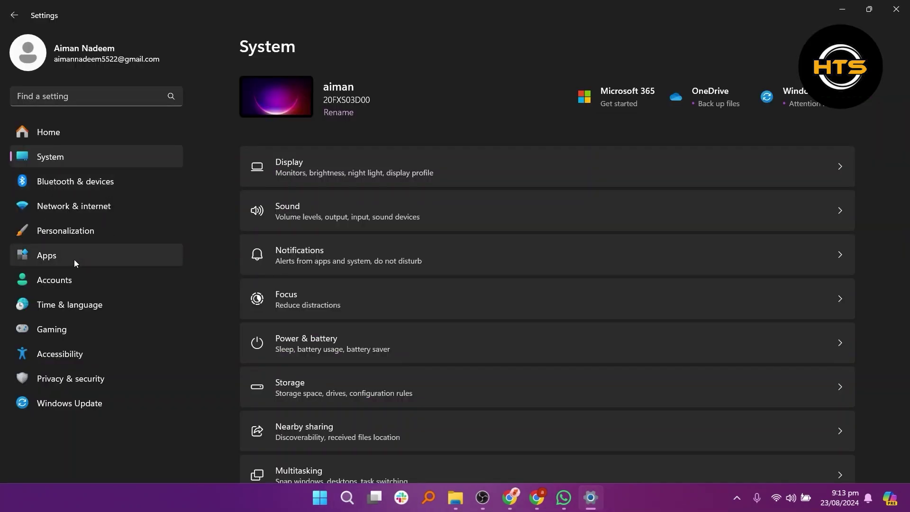
click(75, 259)
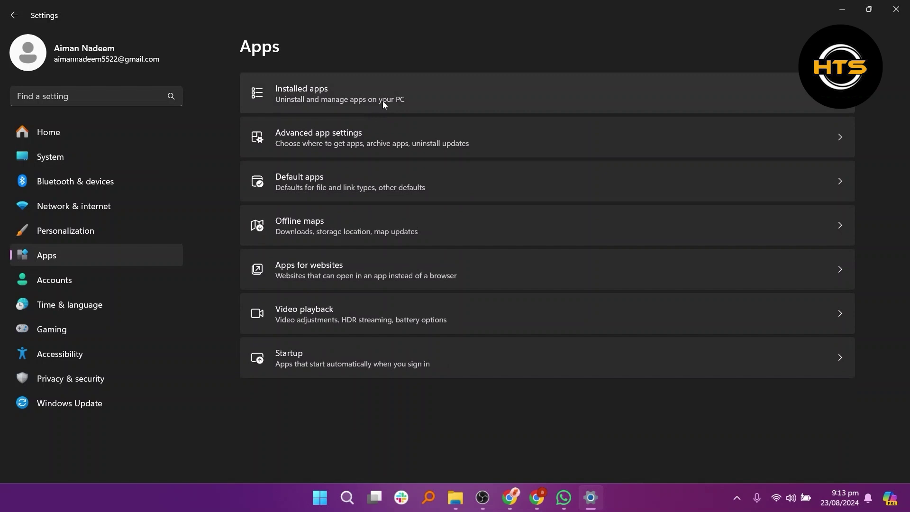
click(382, 101)
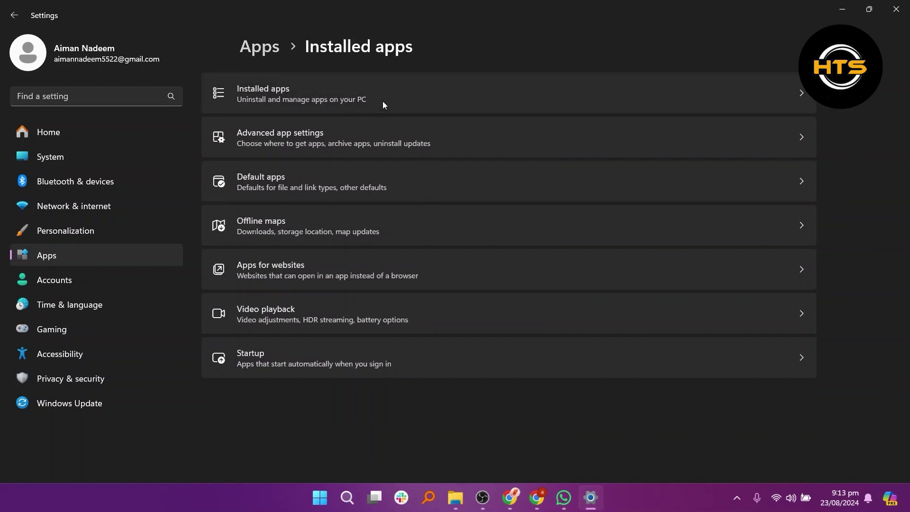
Step: Search the installed apps for 'what' and open WhatsApp's options menu with Uninstall
click(296, 79)
text(whats)
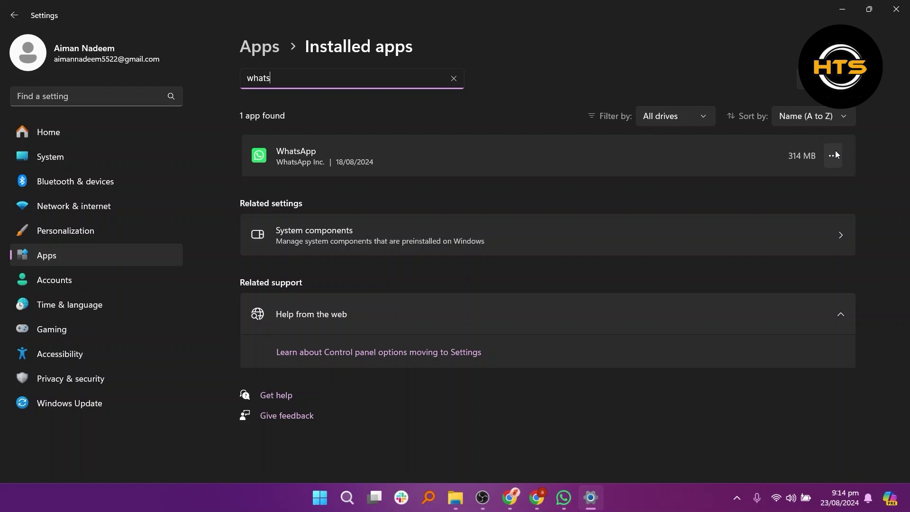
click(833, 156)
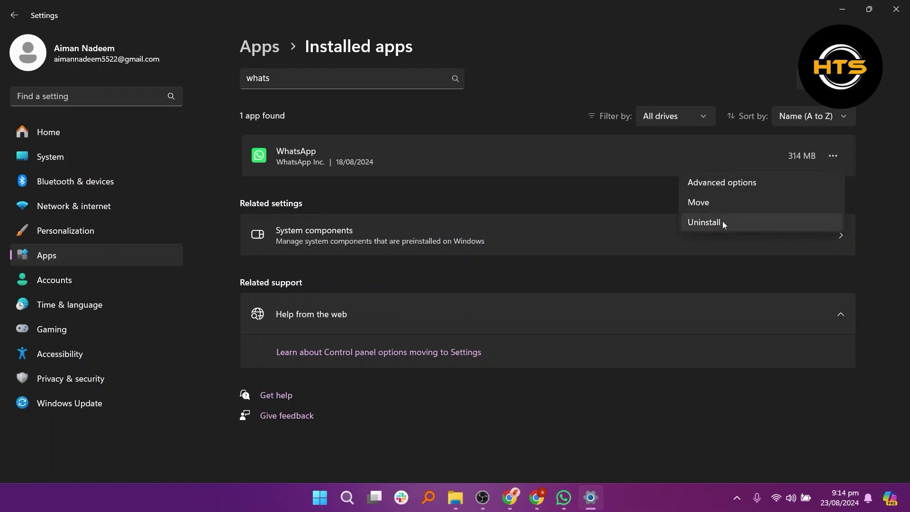